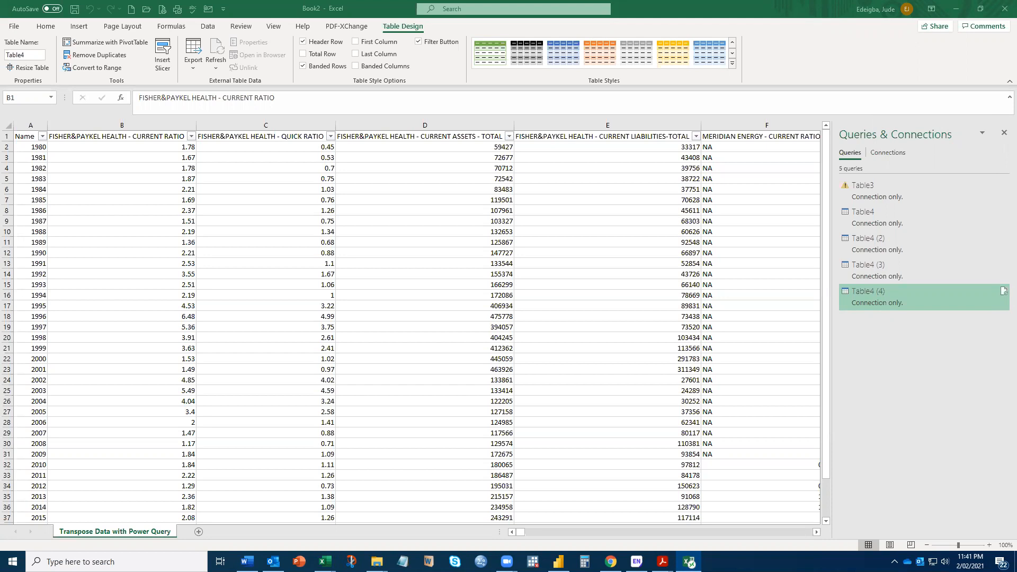
- Review the wide-format company data on the Bank Sector sheet of the Book1 workbook, then return to Book2
{"action": "left_click_drag", "start_coordinate": [1016, 128], "coordinate": [389, 2]}
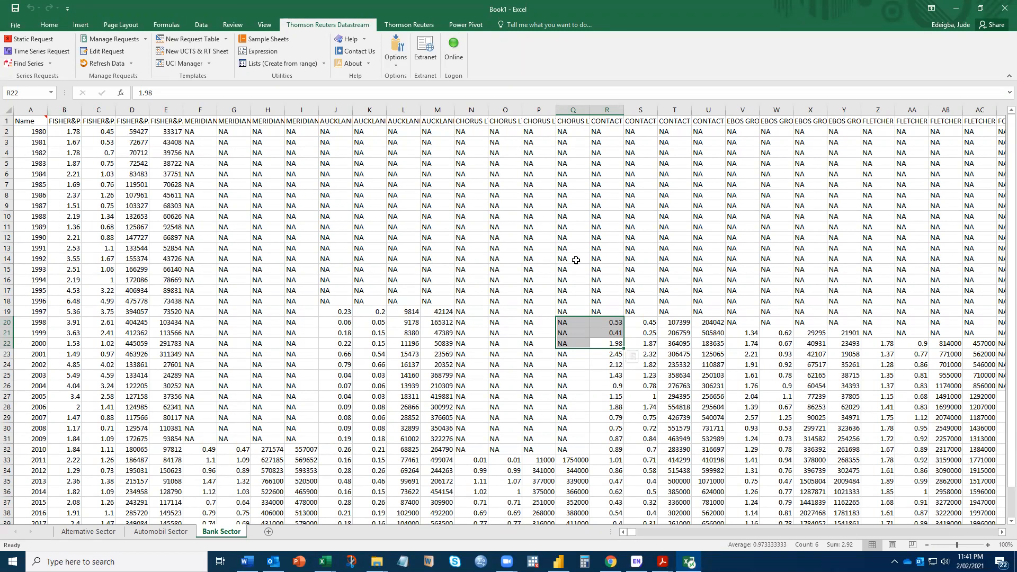
{"action": "left_click_drag", "start_coordinate": [501, 74], "coordinate": [458, 20]}
{"action": "left_click_drag", "start_coordinate": [640, 8], "coordinate": [325, 264]}
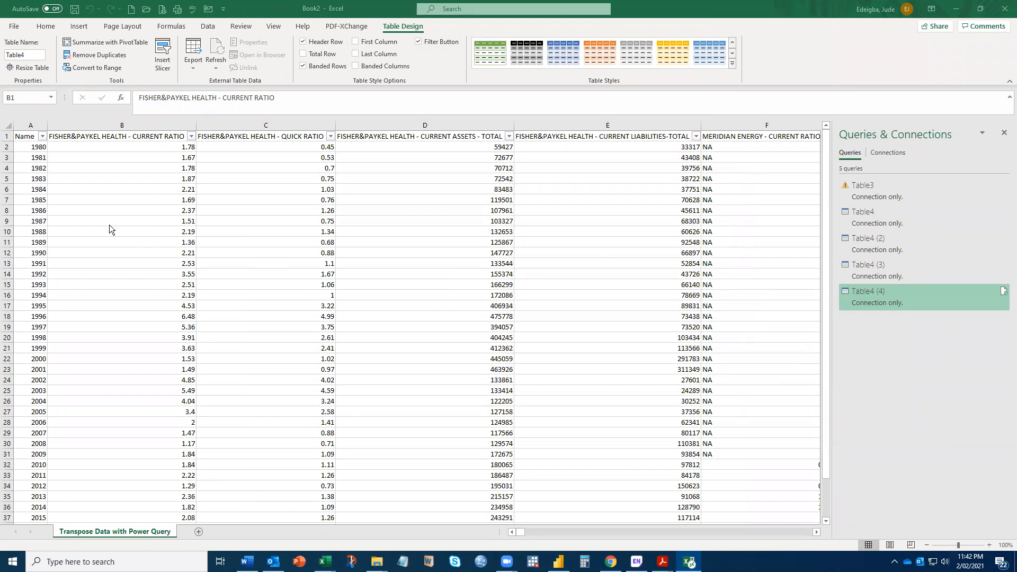
- Close the Queries & Connections pane and load the company ratios table into Power Query Editor as a new query
{"action": "left_click", "coordinate": [1000, 141]}
{"action": "left_click", "coordinate": [1004, 133]}
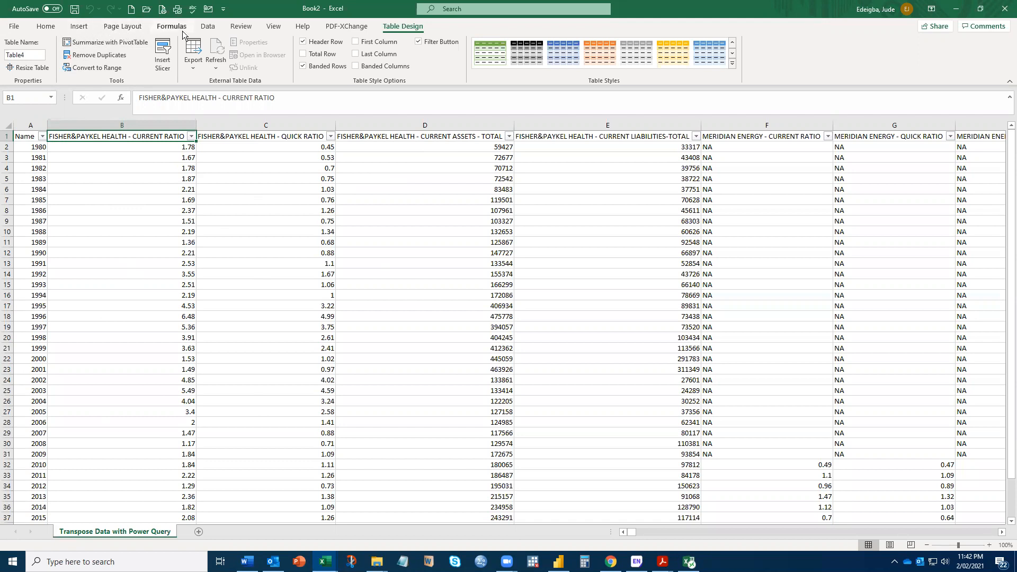
{"action": "left_click", "coordinate": [208, 28]}
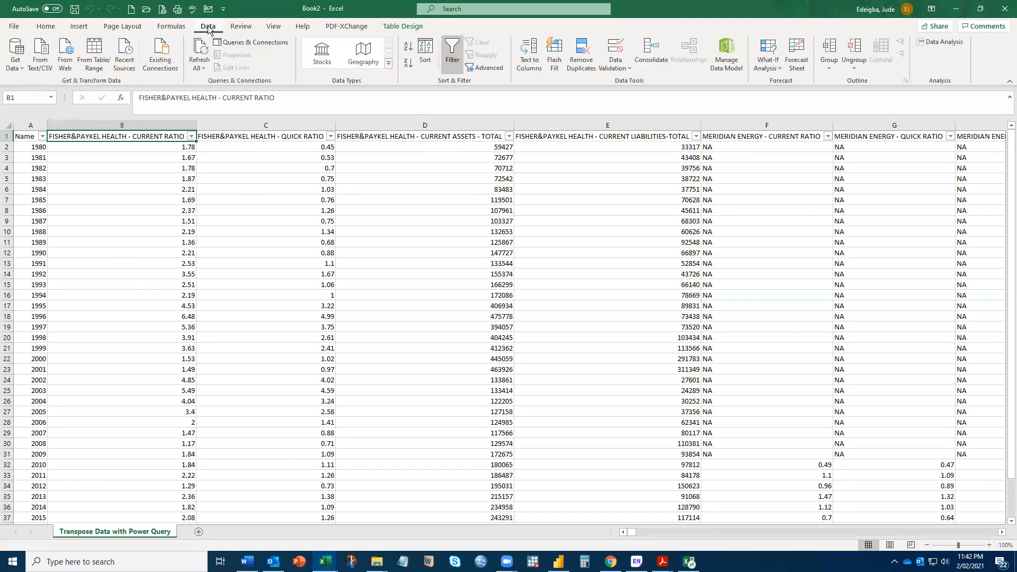
{"action": "left_click", "coordinate": [98, 62]}
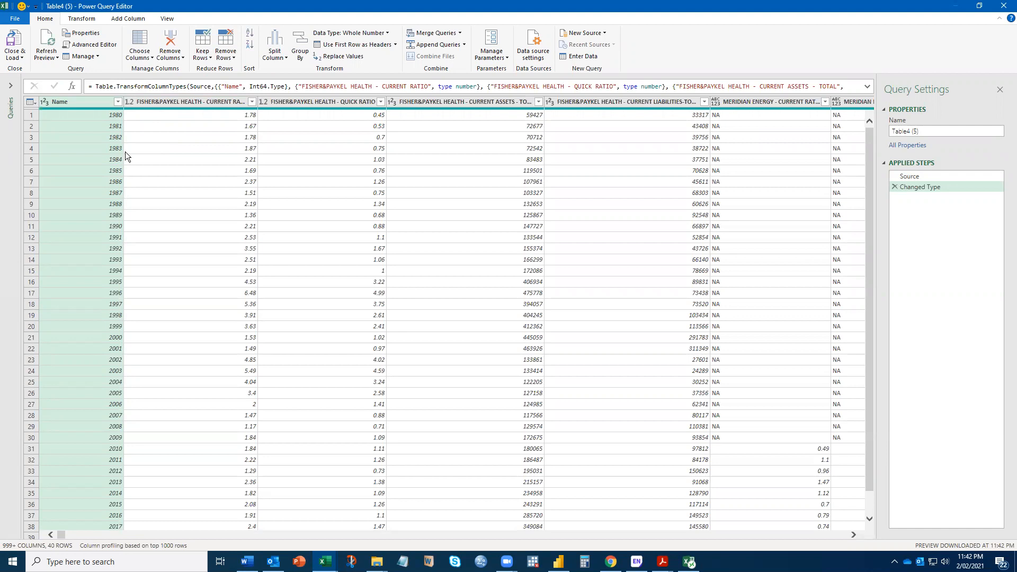
- Unpivot all columns other than Name so the company items become Attribute and Value rows
{"action": "left_click", "coordinate": [87, 21]}
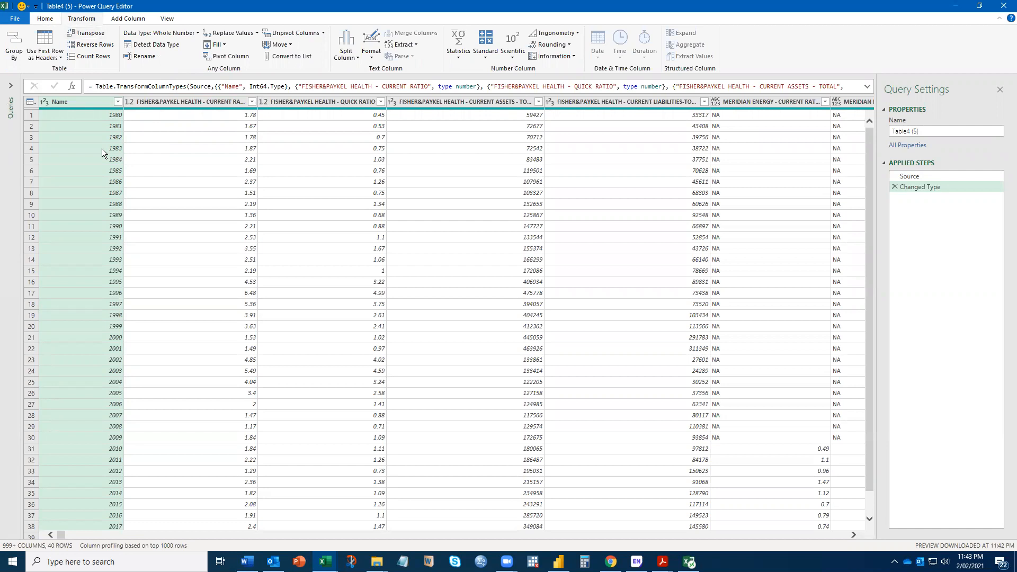
{"action": "left_click", "coordinate": [45, 19]}
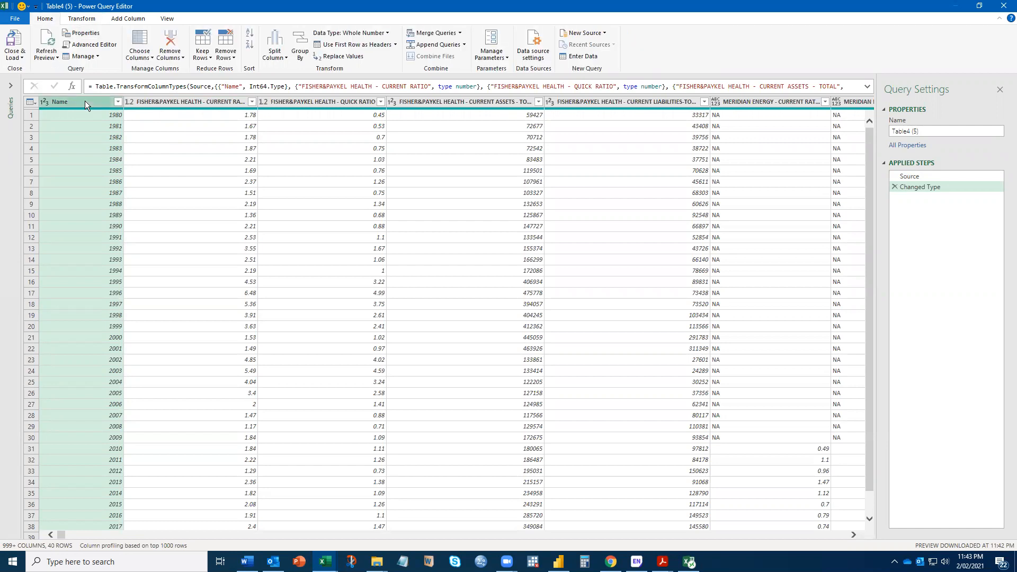
{"action": "right_click", "coordinate": [85, 102]}
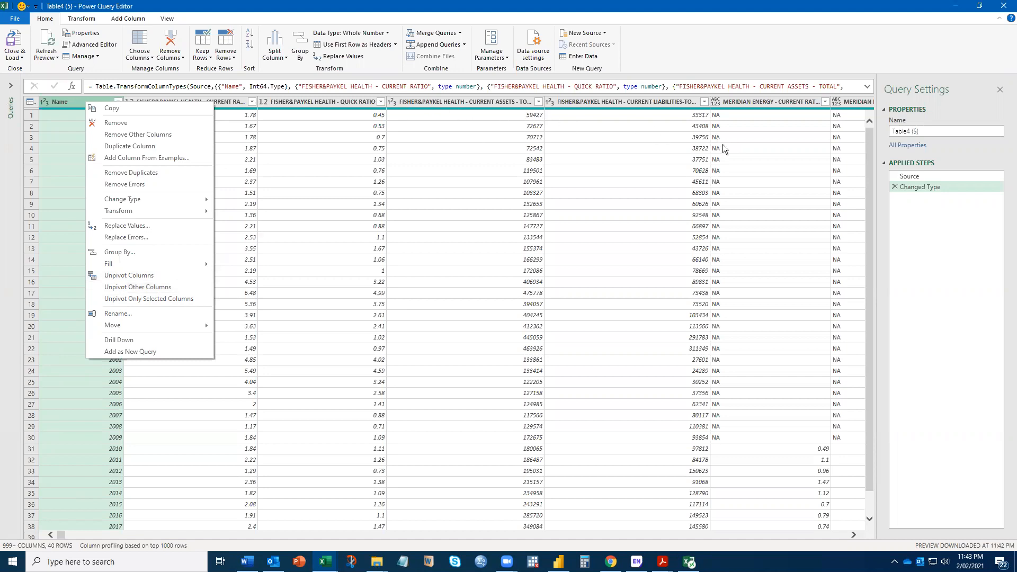
{"action": "left_click", "coordinate": [120, 292]}
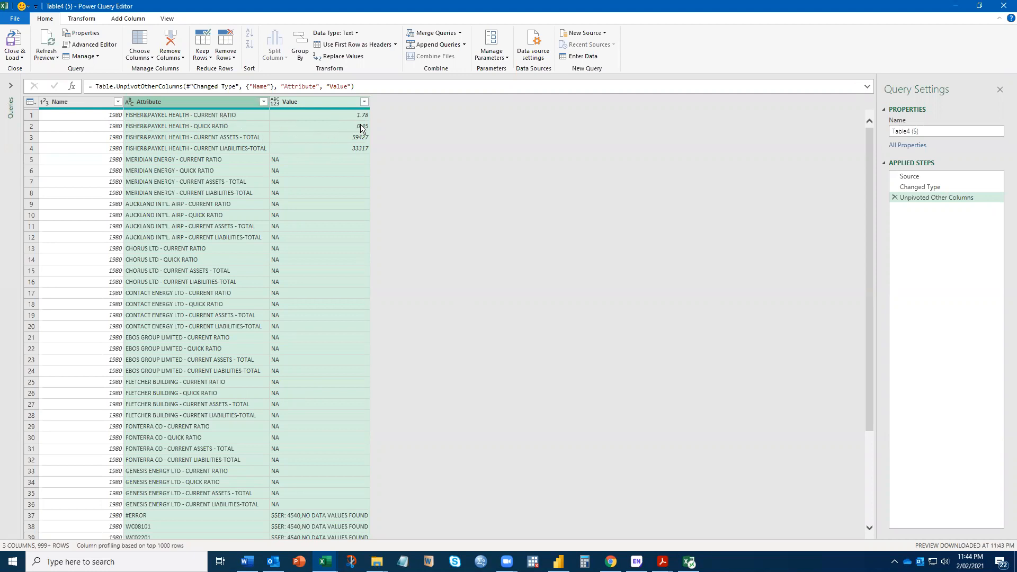
- Compare the unpivoted 1980 rows with the original 1980 row in Book1's Bank Sector sheet
{"action": "left_click_drag", "start_coordinate": [0, 74], "coordinate": [447, 9]}
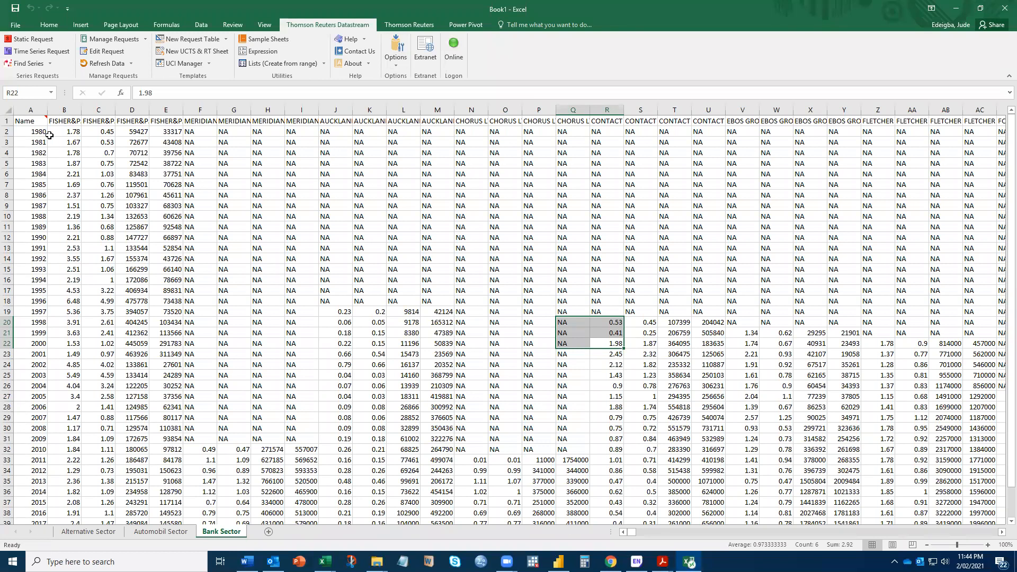
{"action": "double_click", "coordinate": [671, 12]}
{"action": "left_click", "coordinate": [127, 260]}
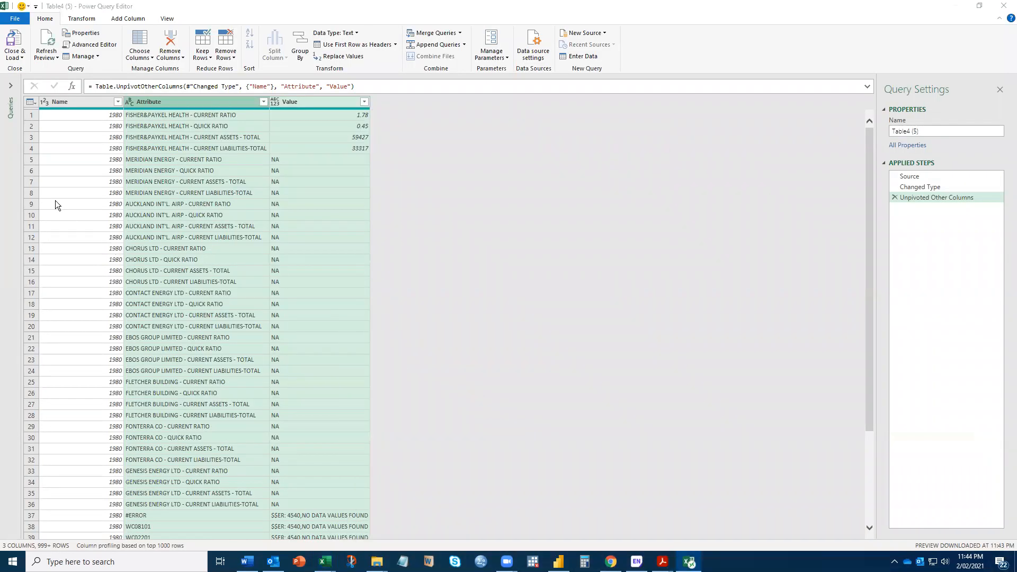
- Load the full list of years for the Name column and filter it to 1981
{"action": "left_click", "coordinate": [119, 102]}
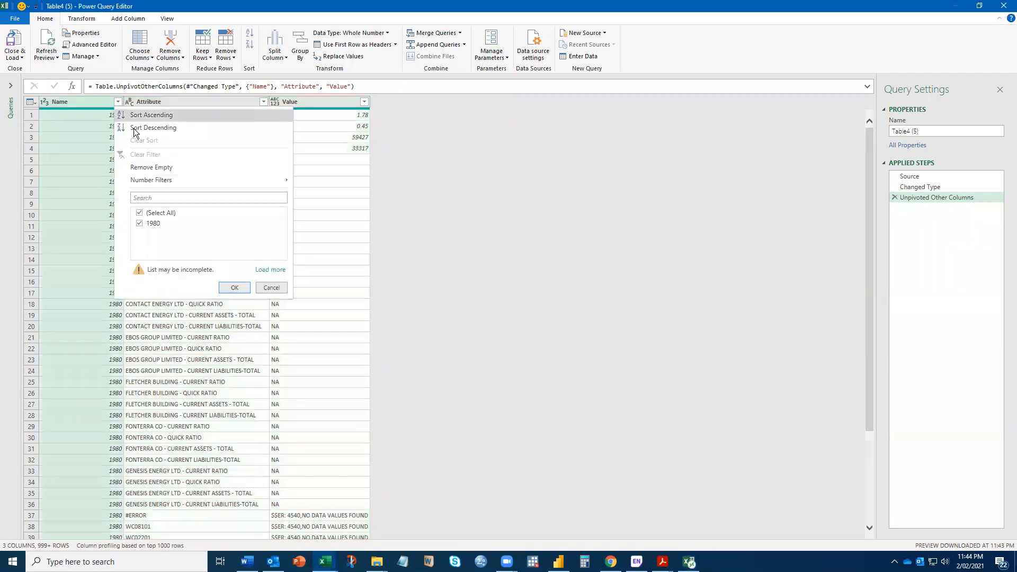
{"action": "left_click", "coordinate": [270, 270]}
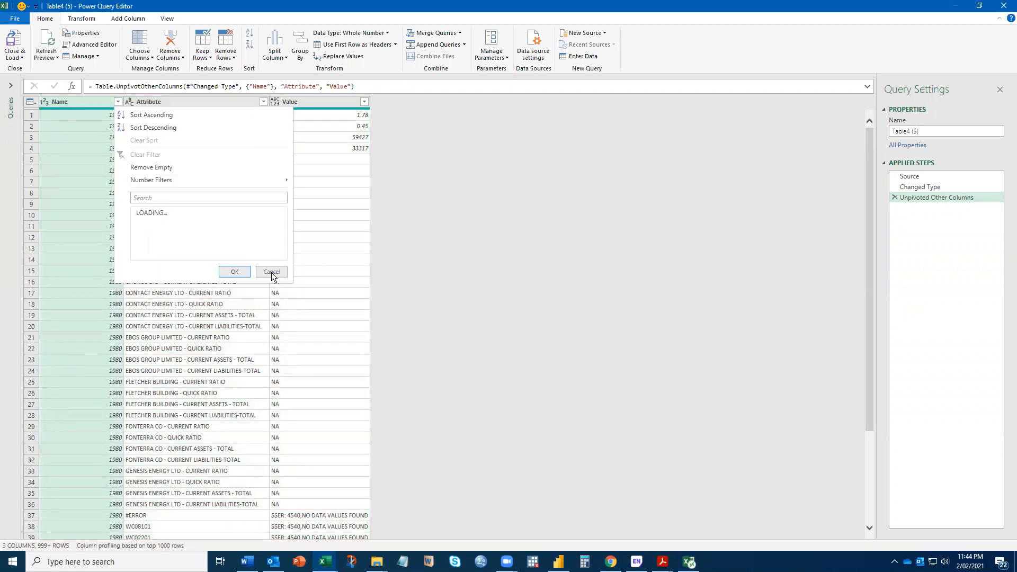
{"action": "left_click", "coordinate": [152, 198]}
{"action": "type", "text": "1981"}
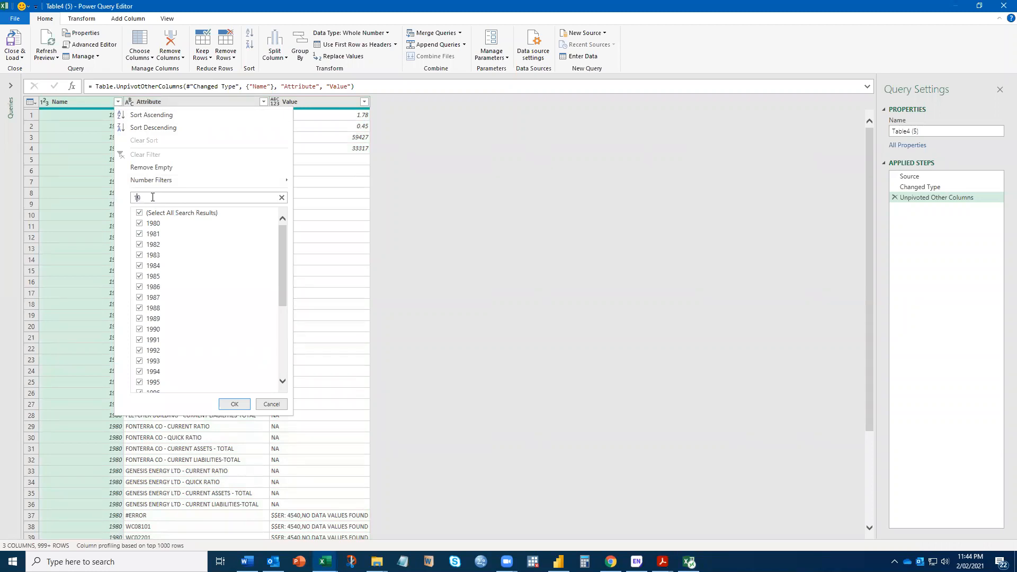
{"action": "left_click", "coordinate": [233, 405]}
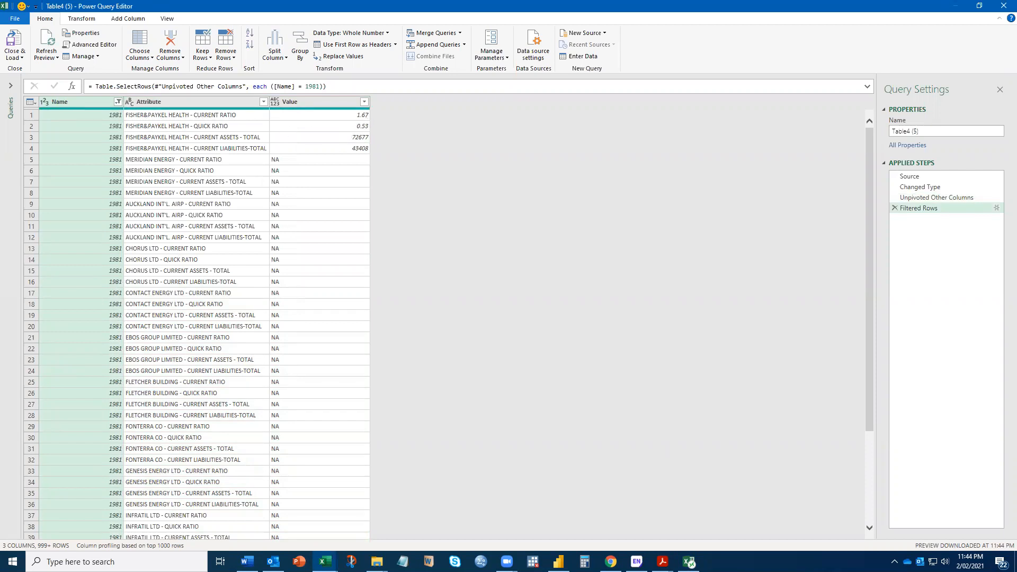
- Check the filtered 1981 rows against the 1981 row in Book1's Bank Sector sheet, then return to the query
{"action": "left_click_drag", "start_coordinate": [415, 134], "coordinate": [159, 3]}
{"action": "key", "text": "super+Up"}
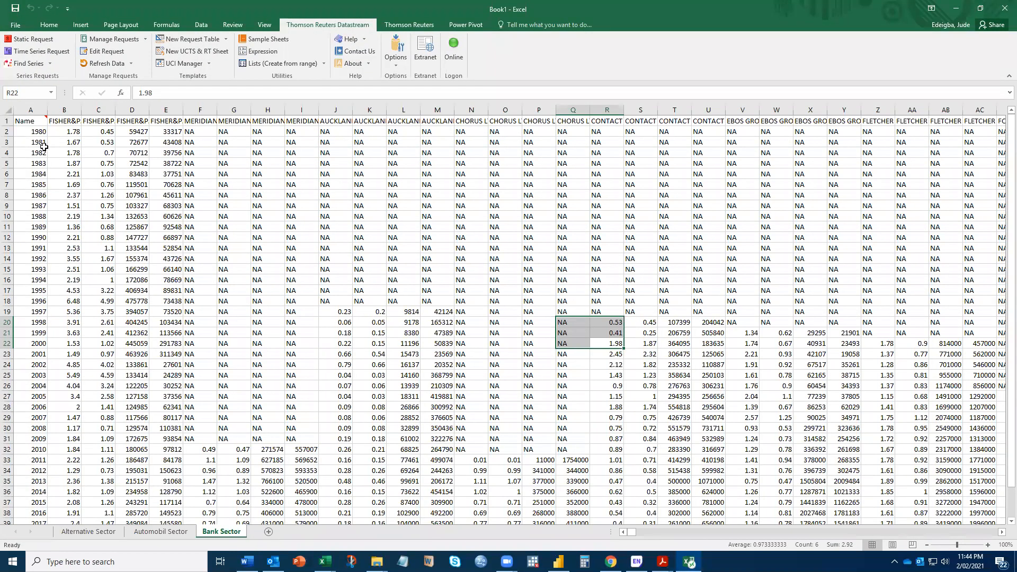
{"action": "left_click_drag", "start_coordinate": [38, 142], "coordinate": [79, 142]}
{"action": "left_click_drag", "start_coordinate": [77, 142], "coordinate": [78, 143]}
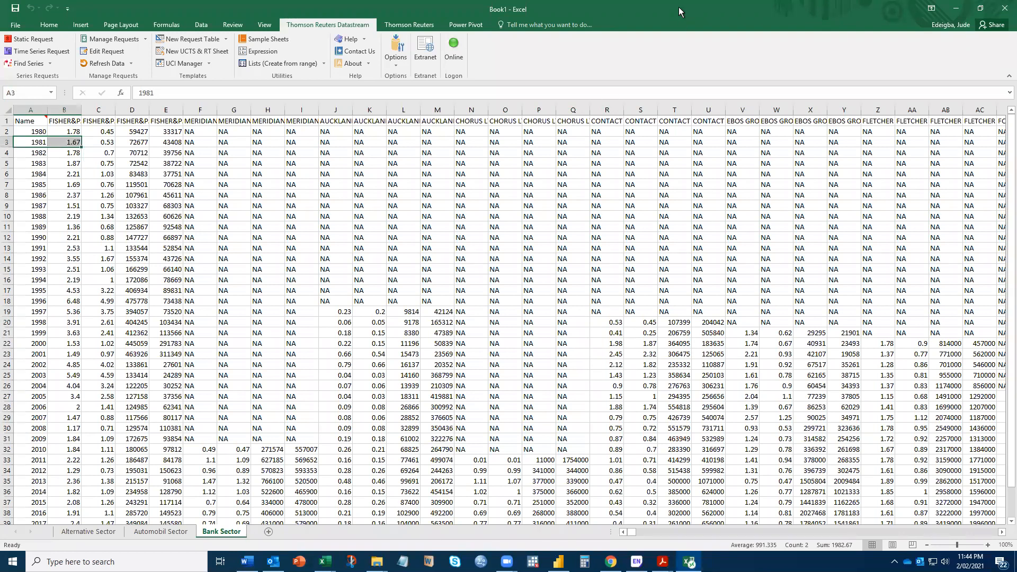
{"action": "left_click", "coordinate": [956, 9]}
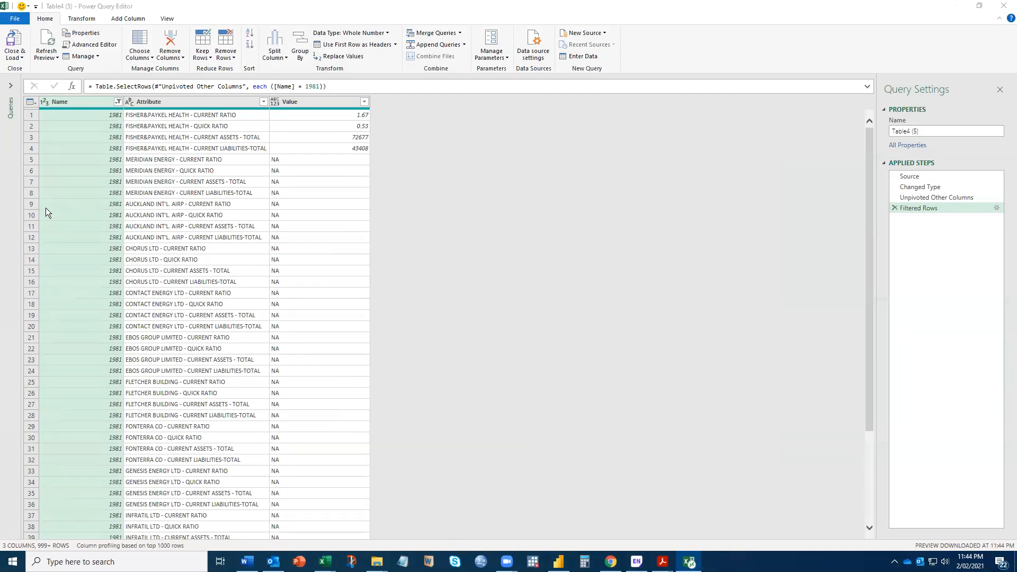
- Clear the filter on the Name column and load the unpivoted query into a new worksheet
{"action": "left_click", "coordinate": [117, 103]}
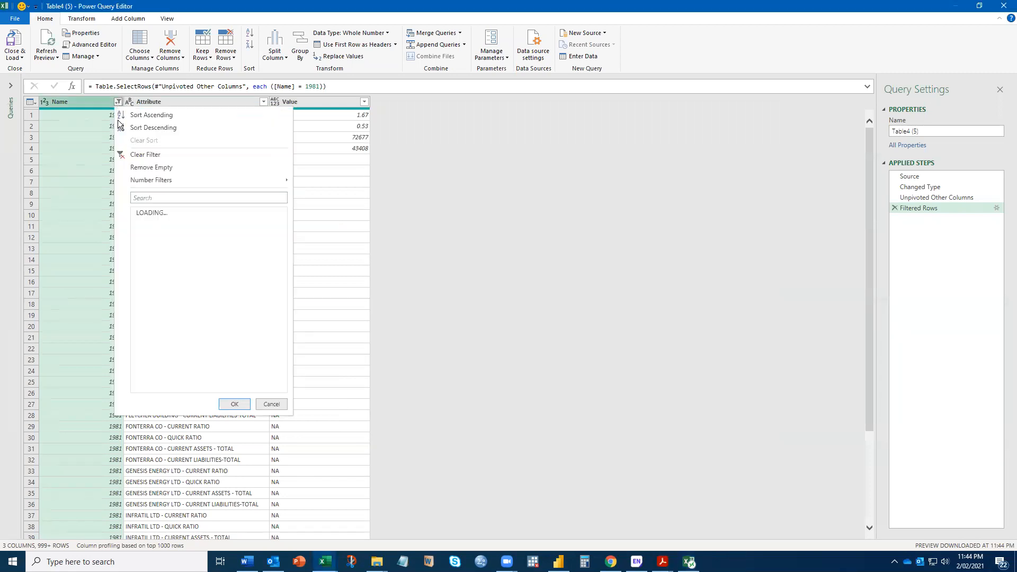
{"action": "left_click", "coordinate": [144, 155]}
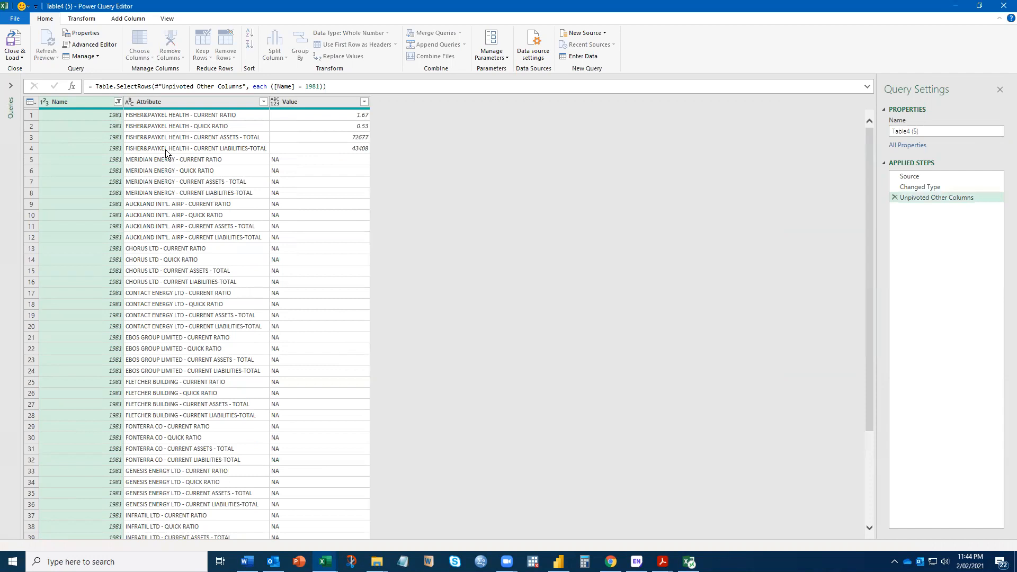
{"action": "left_click", "coordinate": [21, 58]}
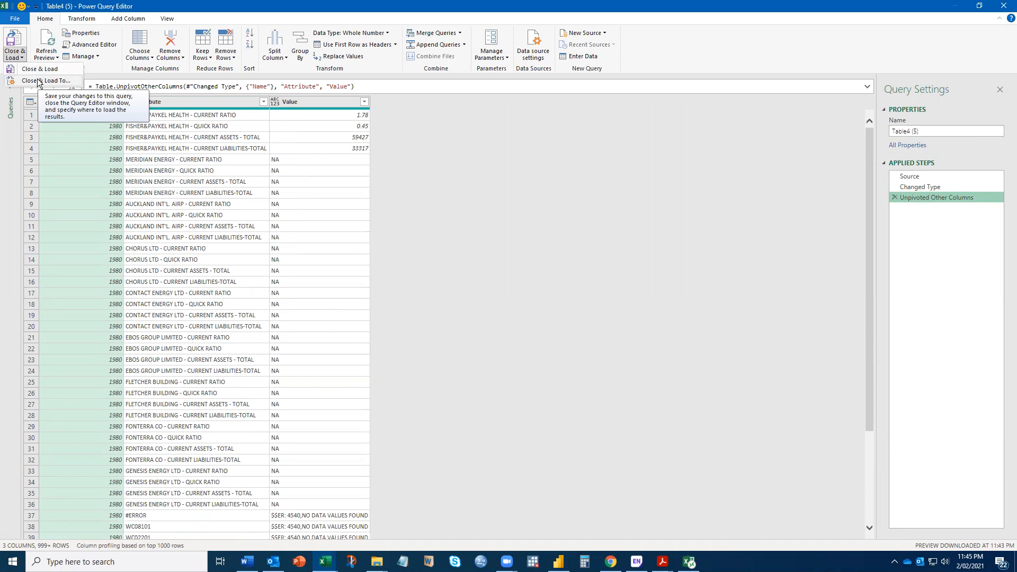
{"action": "left_click", "coordinate": [37, 70]}
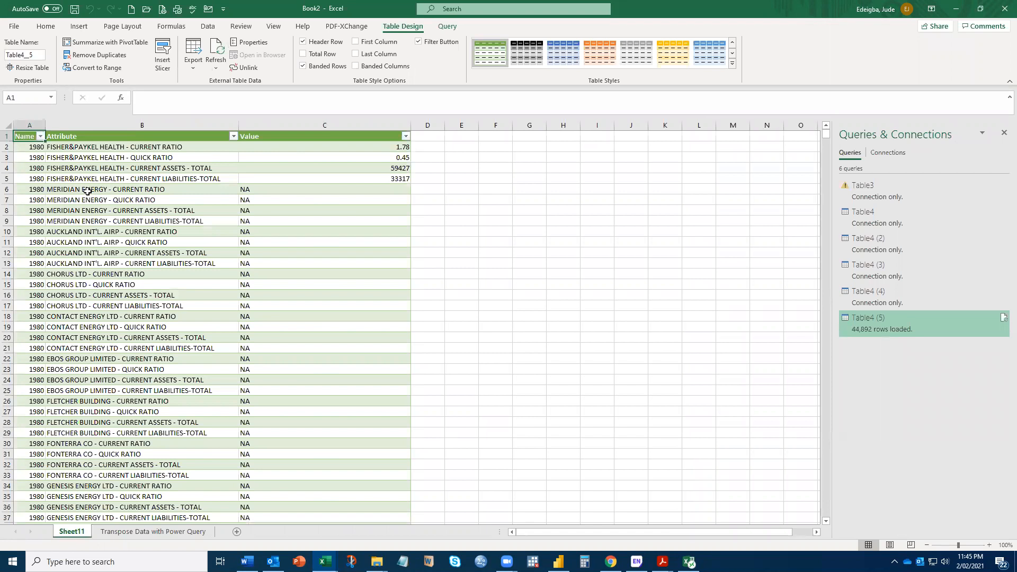
- Examine the loaded table from its first rows through the 2005 records, including the NA entries under Value and the Attribute filter
{"action": "left_click", "coordinate": [64, 222]}
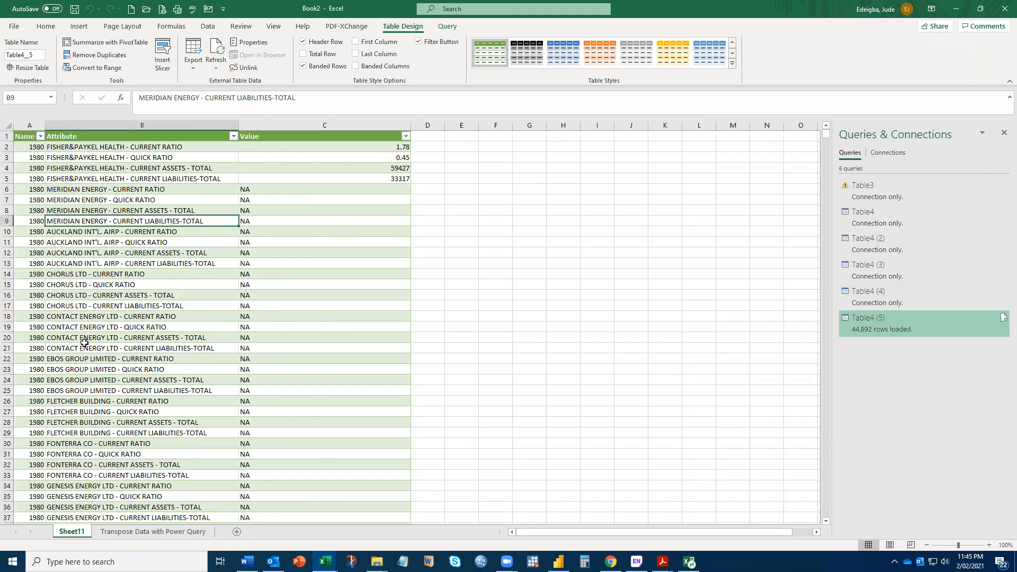
{"action": "scroll", "coordinate": [87, 355], "scroll_direction": "down", "scroll_amount": 13}
{"action": "scroll", "coordinate": [253, 403], "scroll_direction": "down", "scroll_amount": 13}
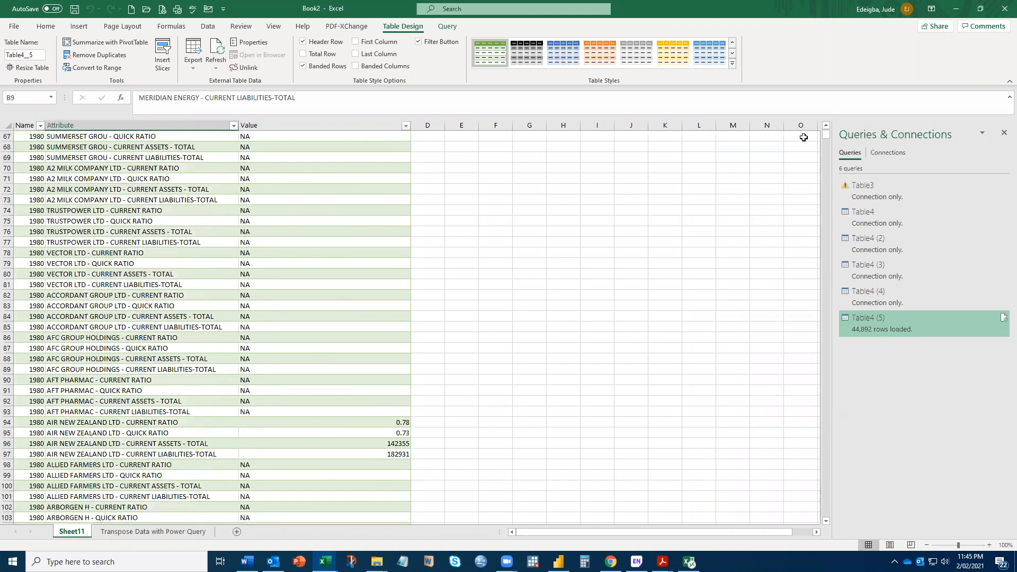
{"action": "left_click_drag", "start_coordinate": [825, 181], "coordinate": [807, 382]}
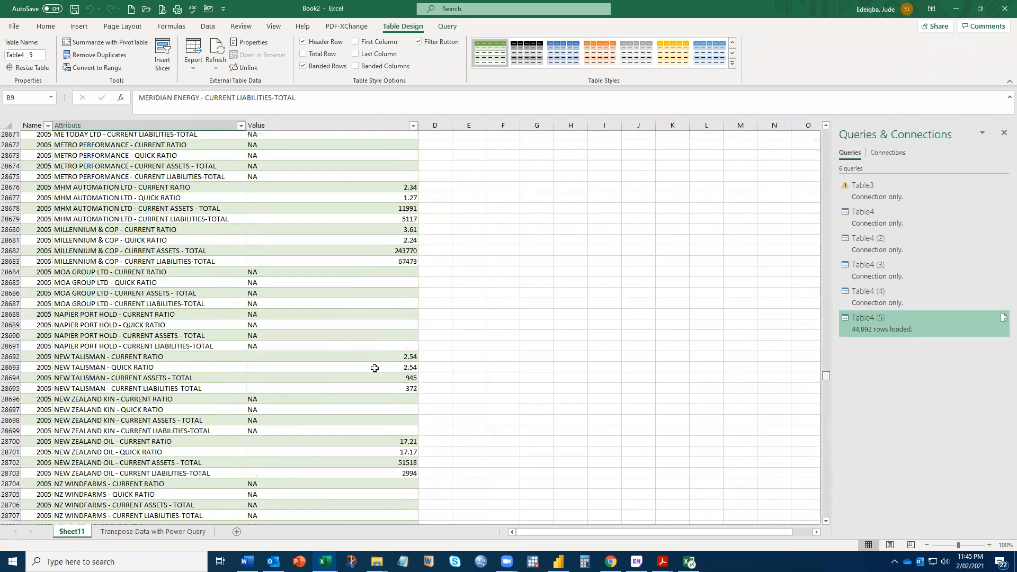
{"action": "left_click", "coordinate": [250, 402]}
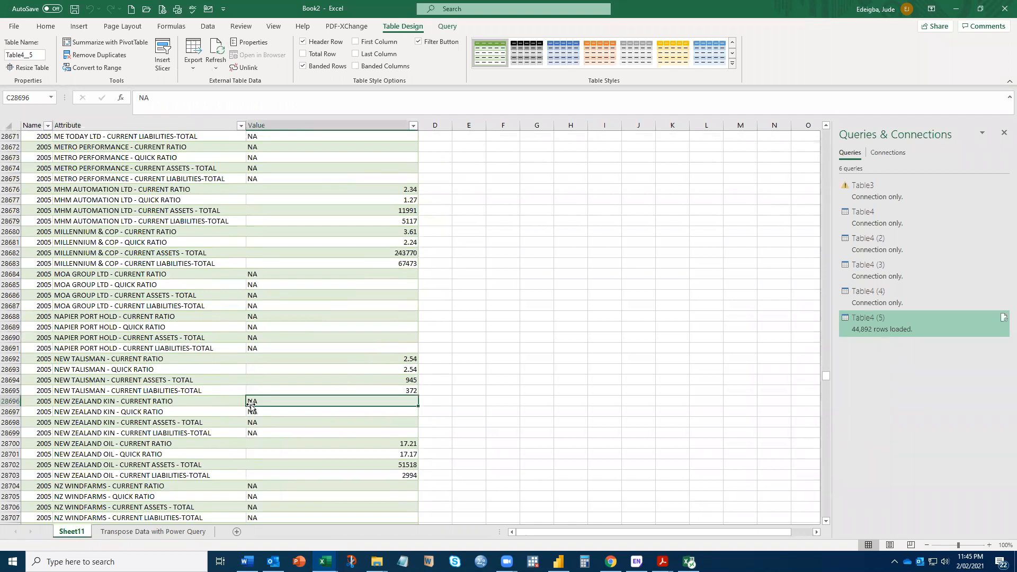
{"action": "left_click", "coordinate": [254, 436]}
{"action": "left_click", "coordinate": [257, 288]}
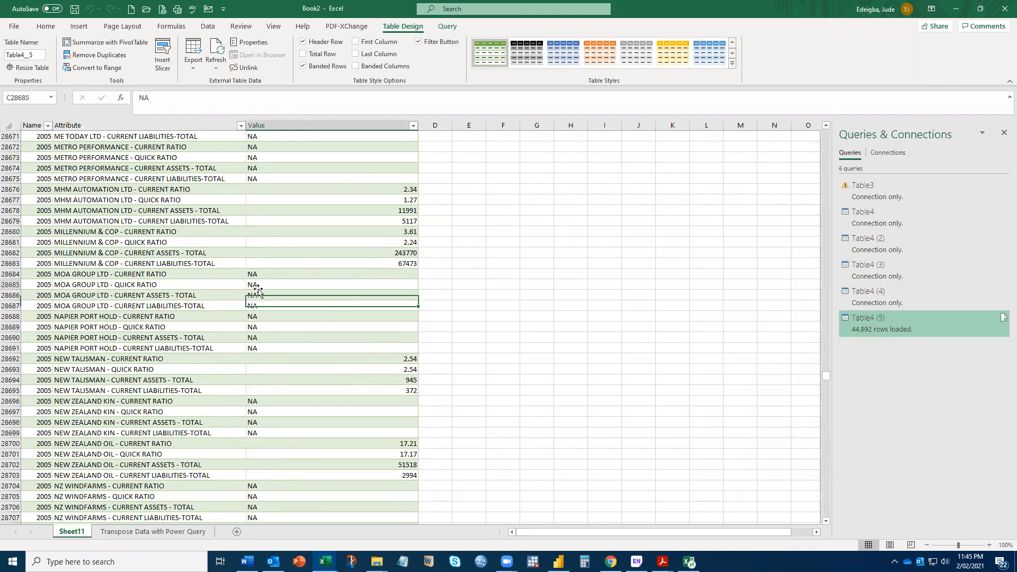
{"action": "left_click", "coordinate": [256, 319]}
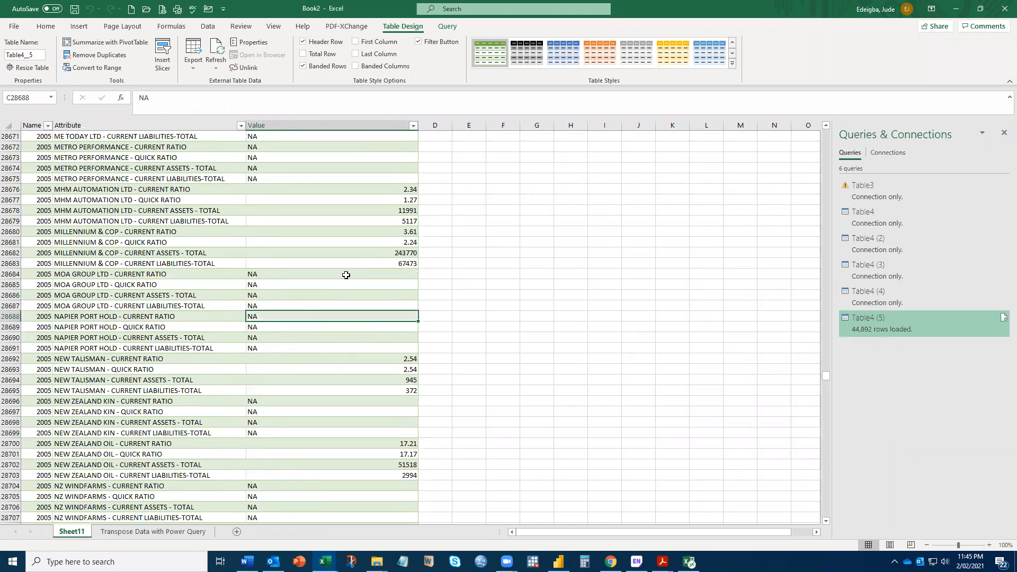
{"action": "scroll", "coordinate": [271, 256], "scroll_direction": "up", "scroll_amount": 9}
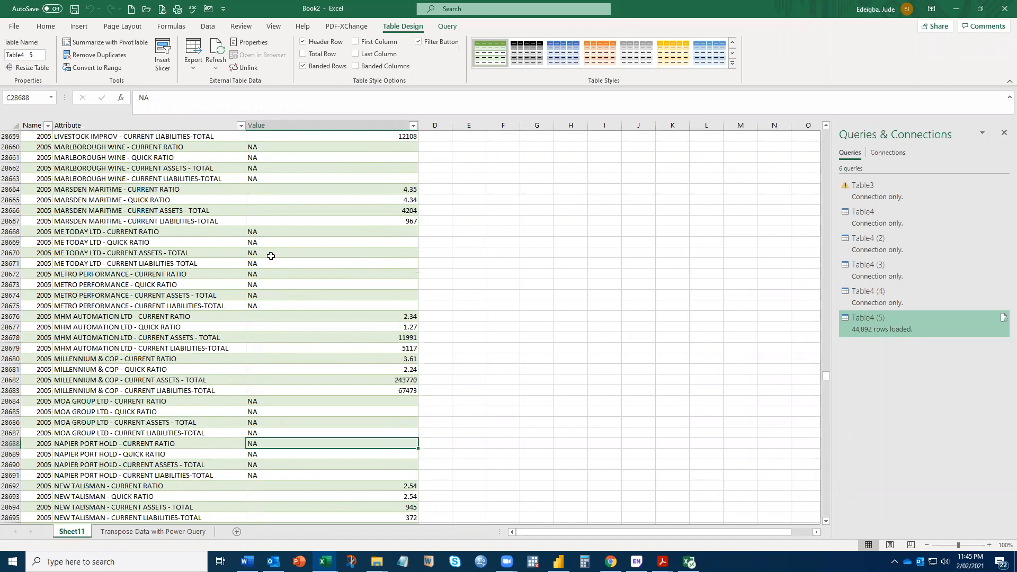
{"action": "left_click_drag", "start_coordinate": [824, 374], "coordinate": [821, 108]}
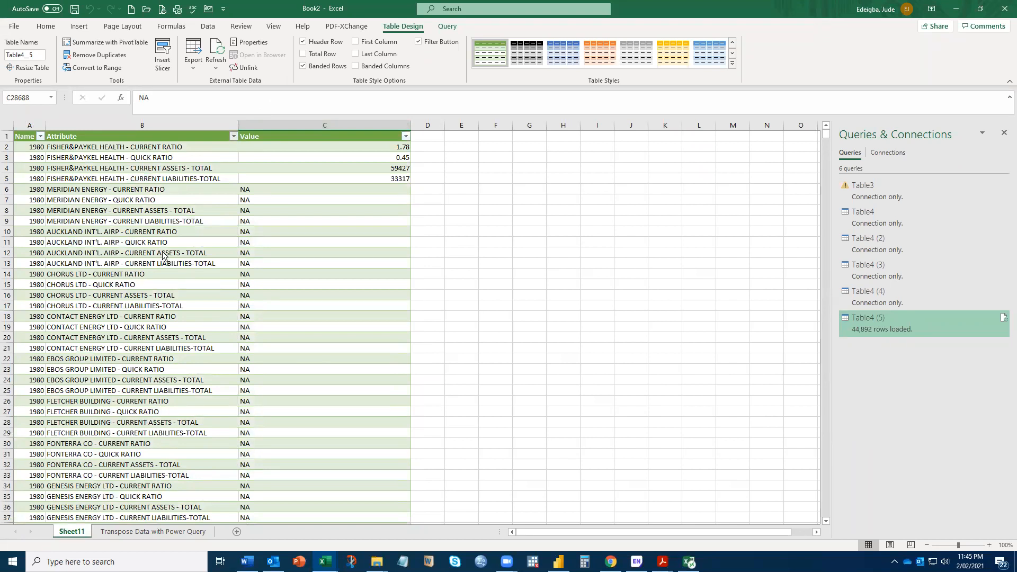
{"action": "left_click", "coordinate": [233, 136]}
{"action": "left_click", "coordinate": [340, 352]}
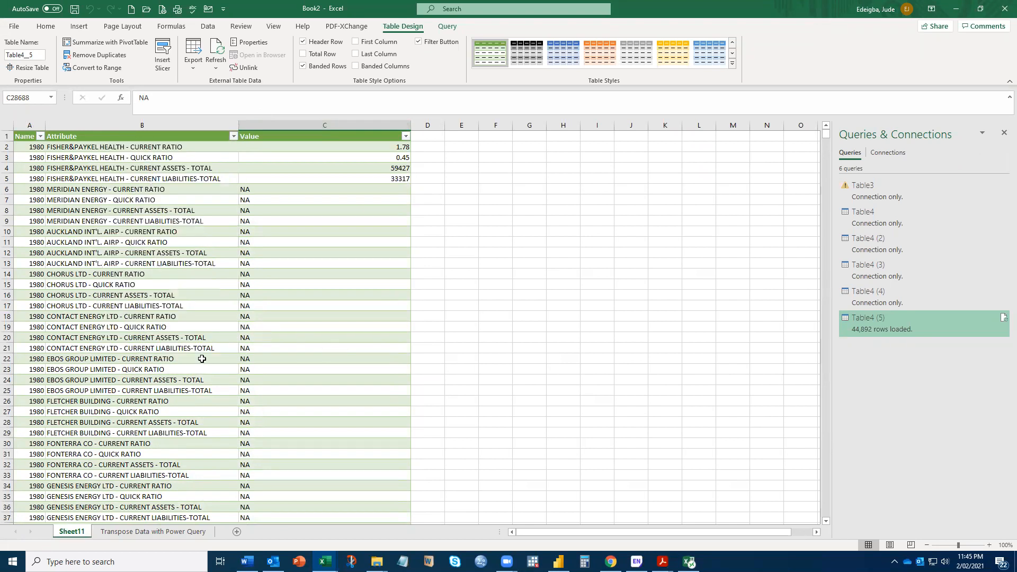